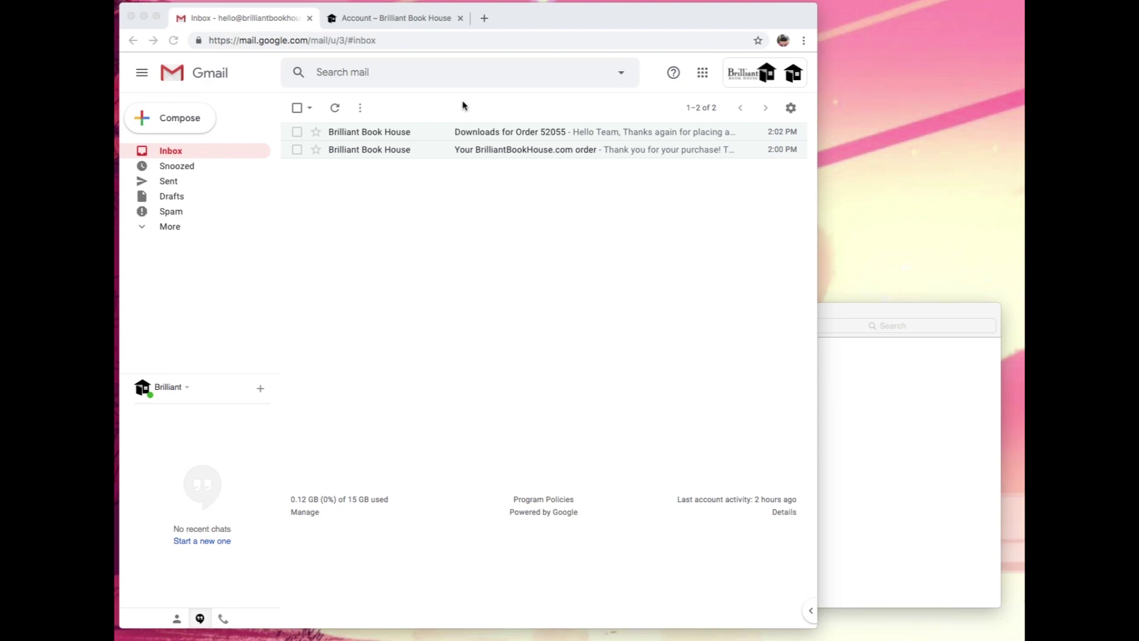
Step: Bring the Chrome window with the Gmail inbox into focus
{"action": "left_click", "coordinate": [457, 222]}
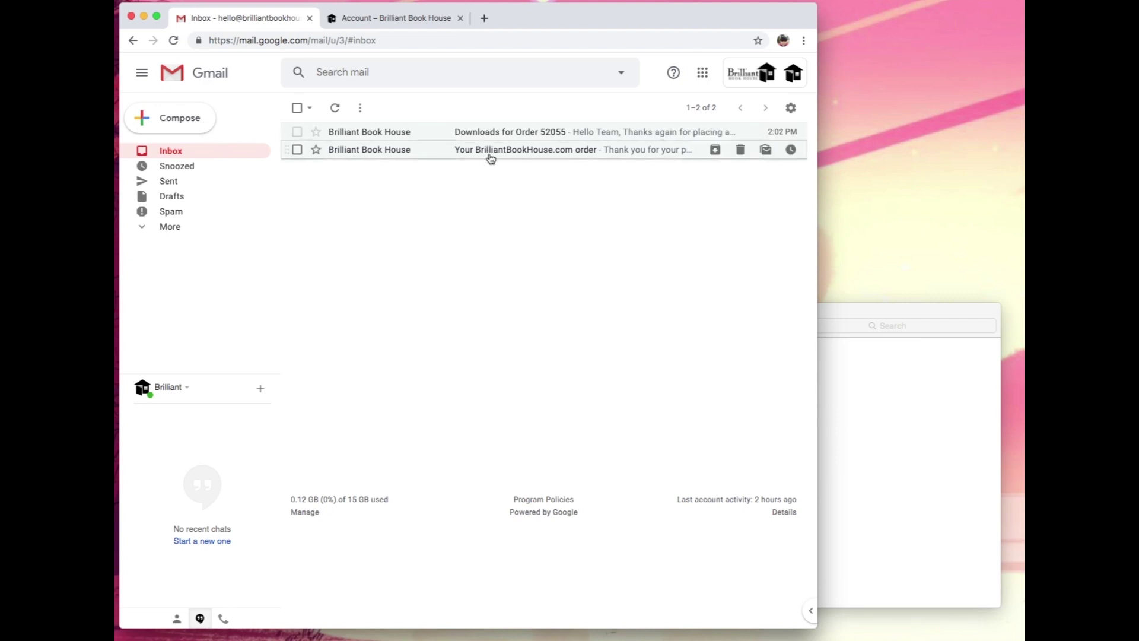
{"action": "mouse_move", "coordinate": [510, 132]}
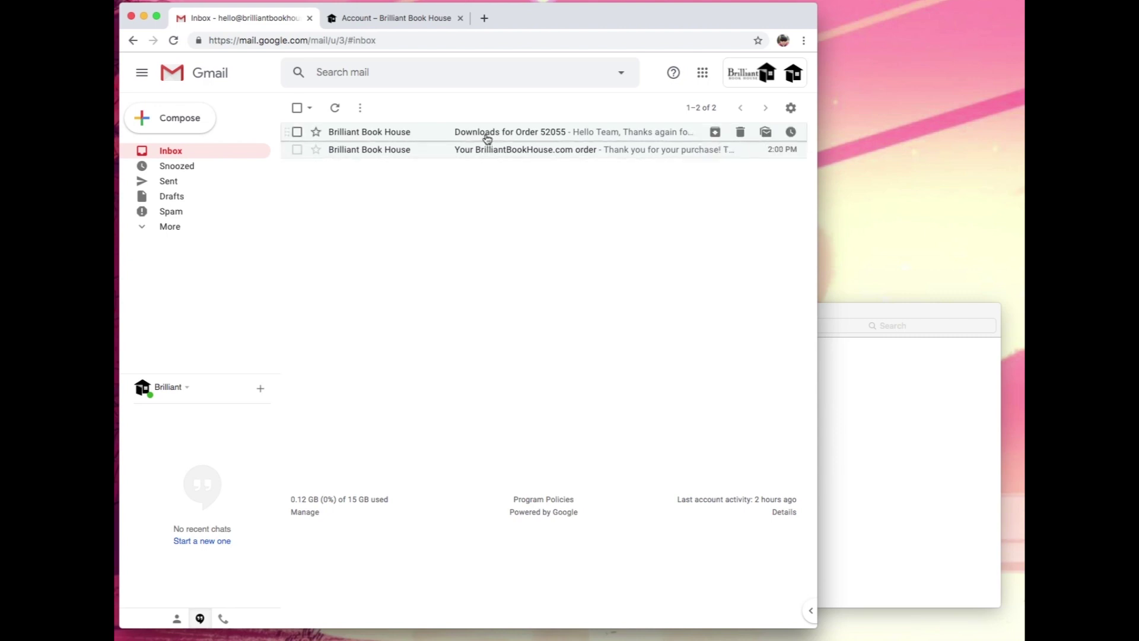
{"action": "left_click", "coordinate": [487, 138]}
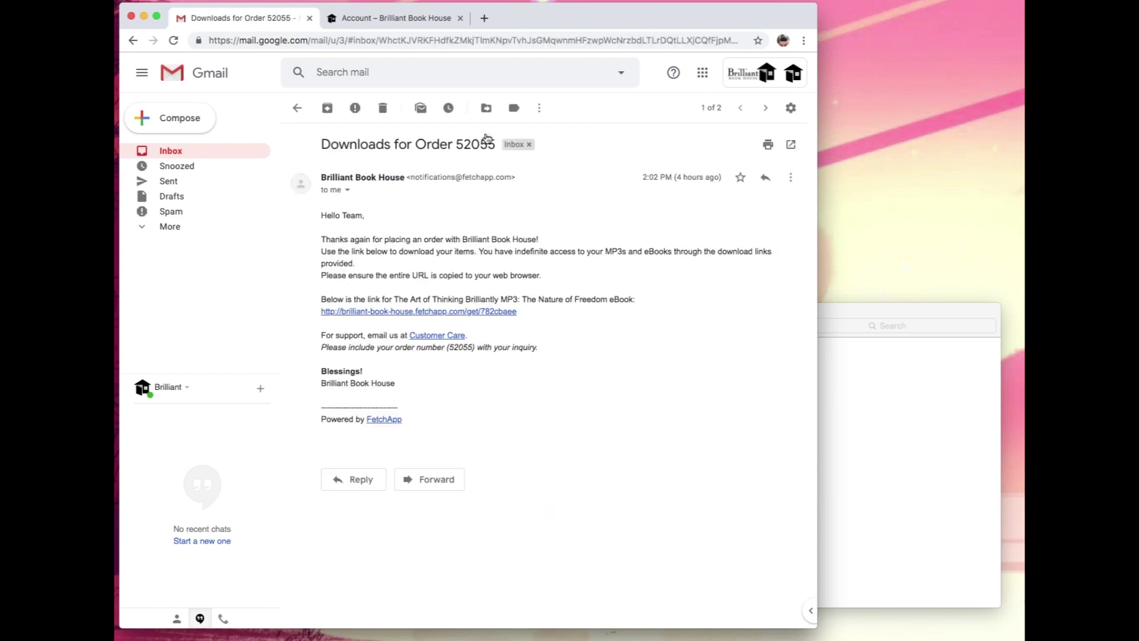
{"action": "left_click_drag", "start_coordinate": [321, 145], "coordinate": [482, 142]}
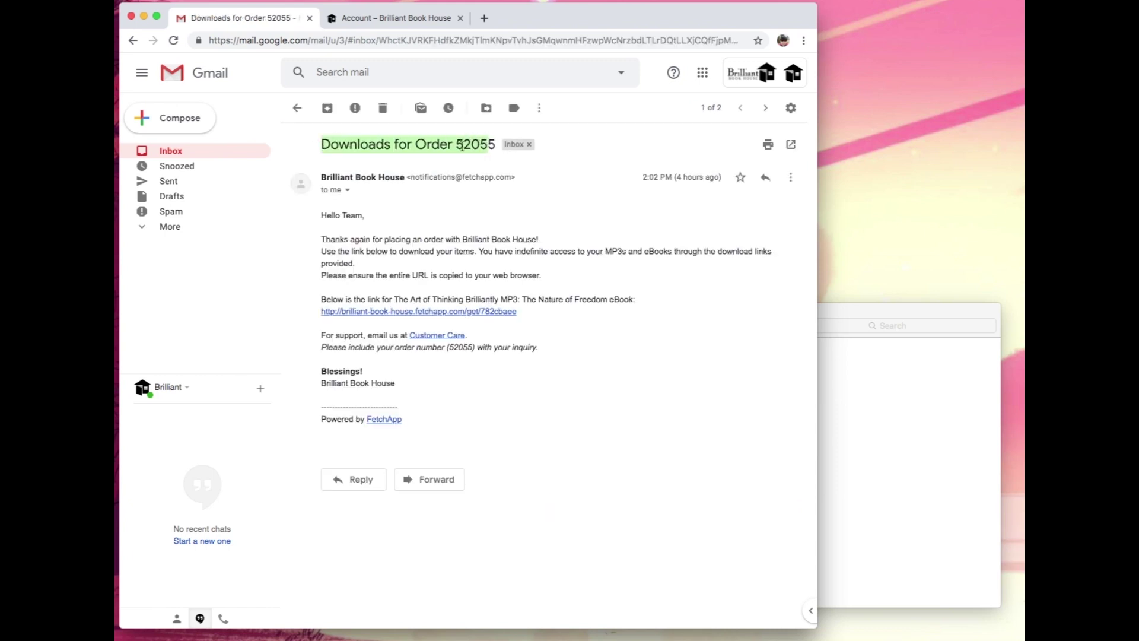
{"action": "left_click", "coordinate": [548, 201]}
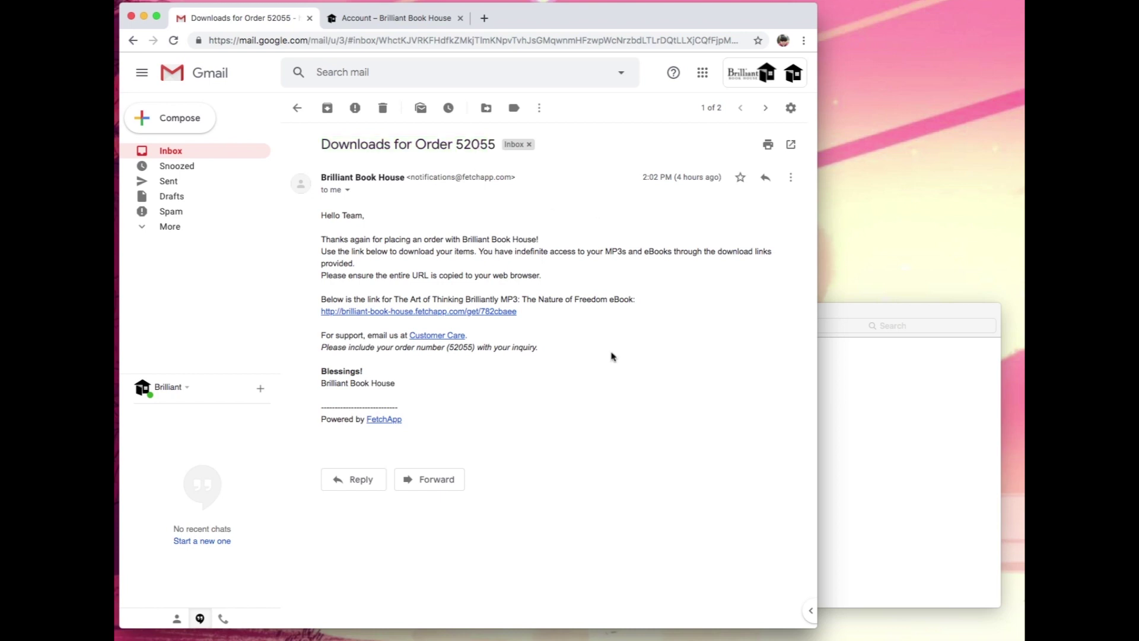
{"action": "left_click", "coordinate": [445, 312]}
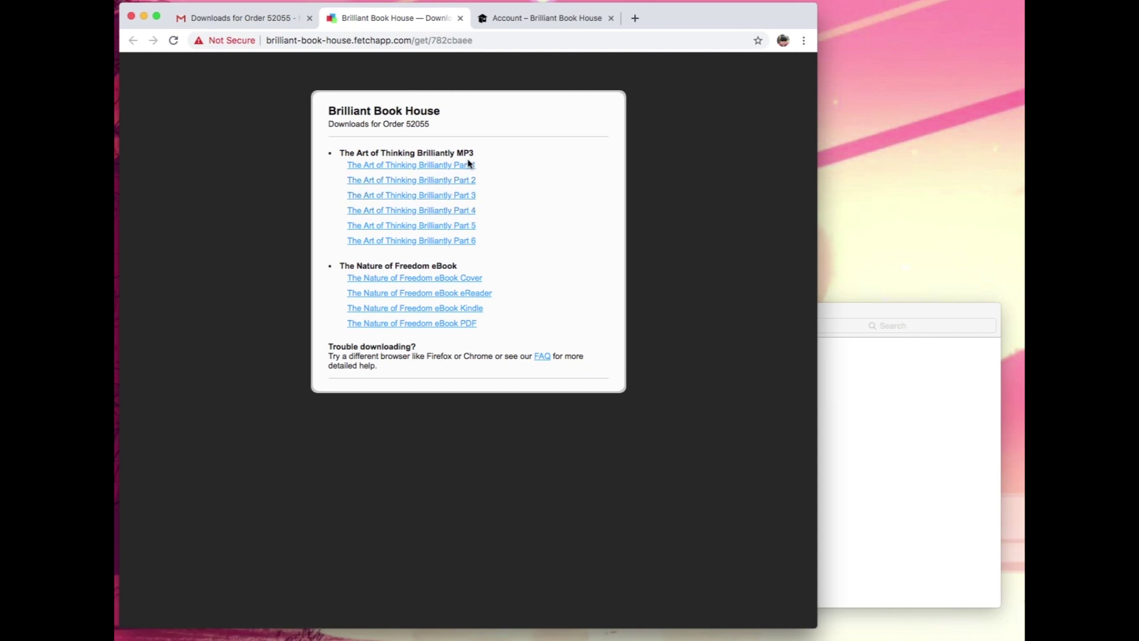
Step: Start downloading 'The Art of Thinking Brilliantly Part 1' zip and return to the Gmail order email
{"action": "left_click", "coordinate": [469, 167]}
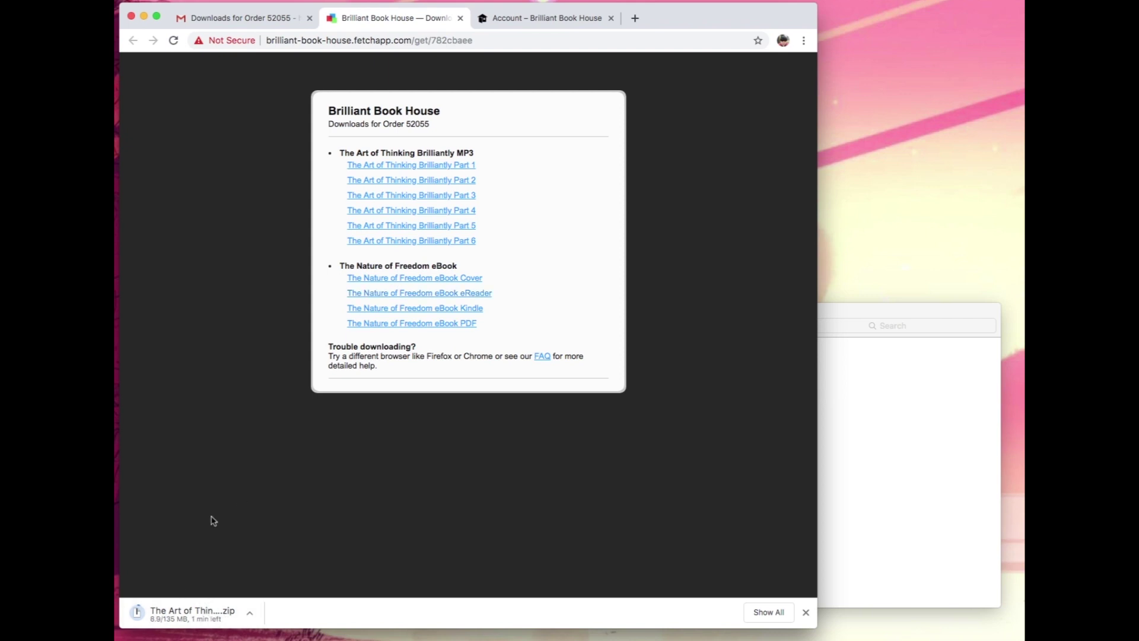
{"action": "left_click", "coordinate": [229, 22]}
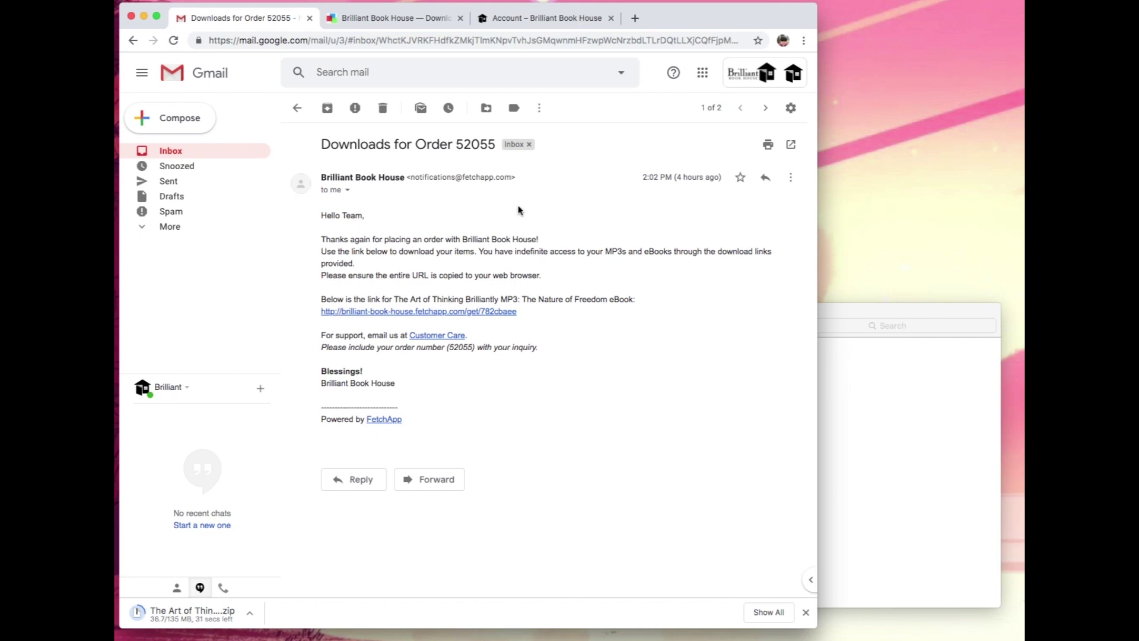
Step: Sign in to the Brilliant Book House account and view the details of order #52055
{"action": "left_click", "coordinate": [534, 22]}
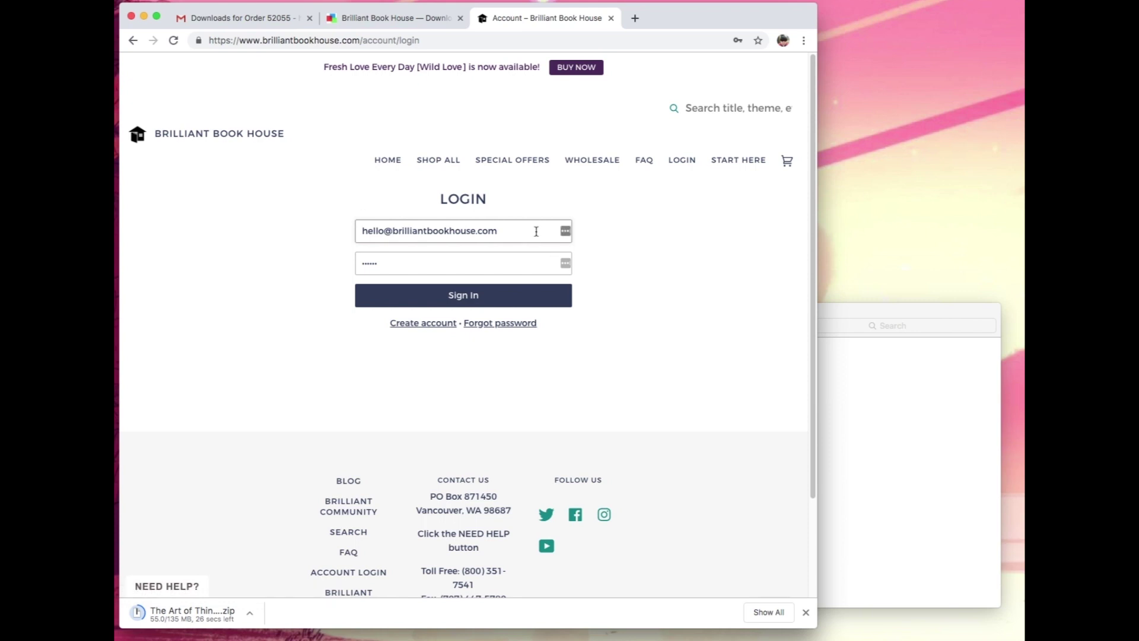
{"action": "left_click", "coordinate": [464, 303]}
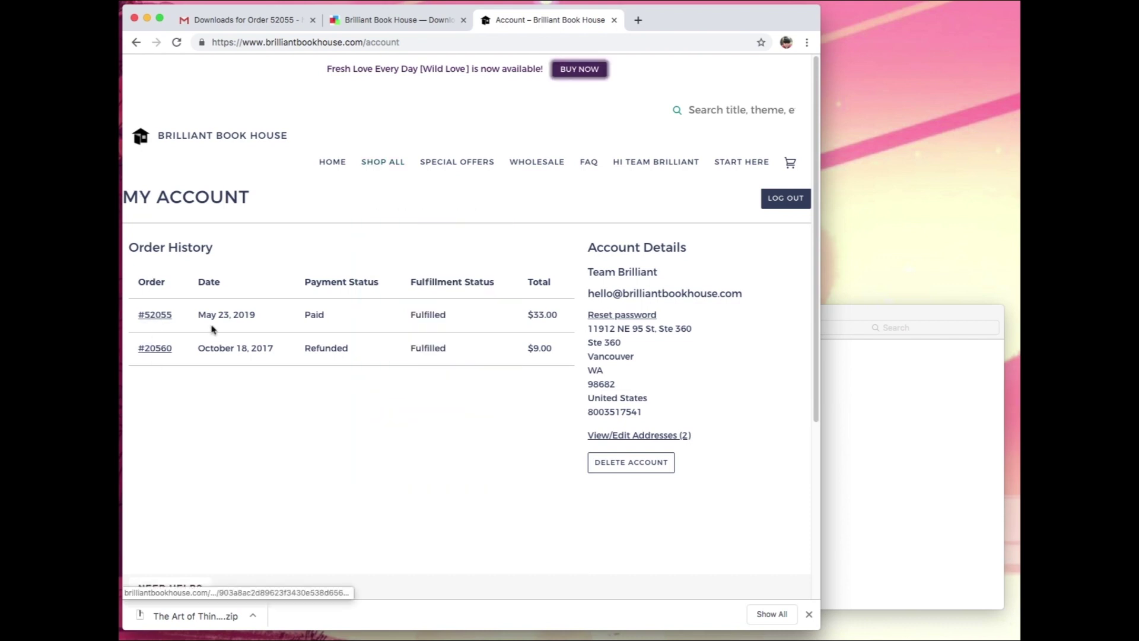
{"action": "left_click", "coordinate": [153, 315]}
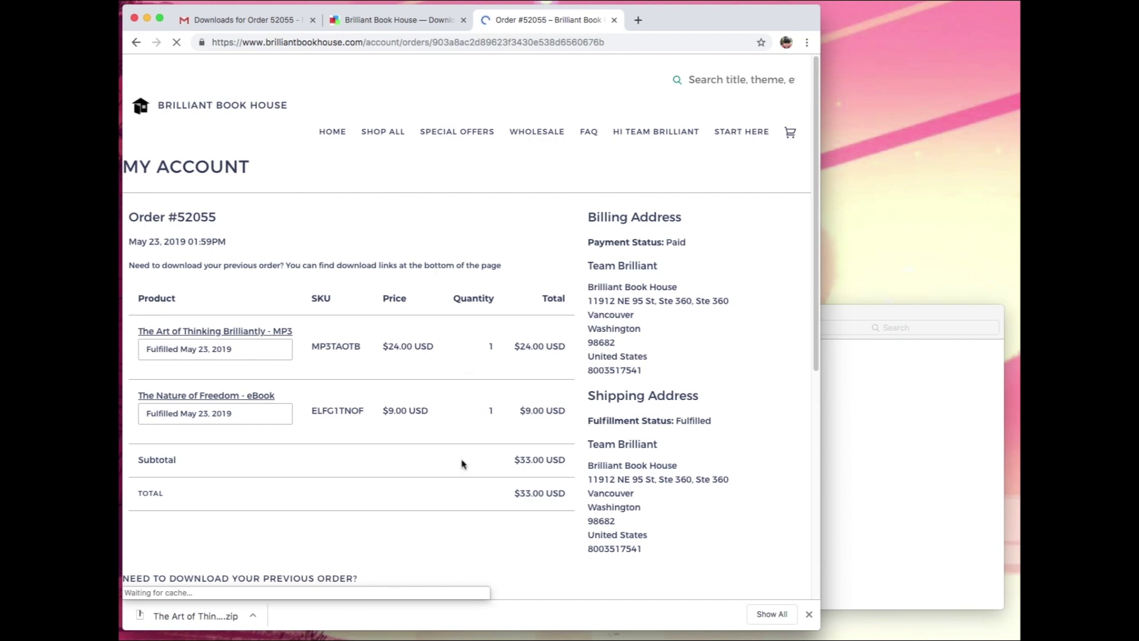
{"action": "scroll", "coordinate": [462, 463], "scroll_direction": "down", "scroll_amount": 3}
{"action": "scroll", "coordinate": [462, 464], "scroll_direction": "down", "scroll_amount": 5}
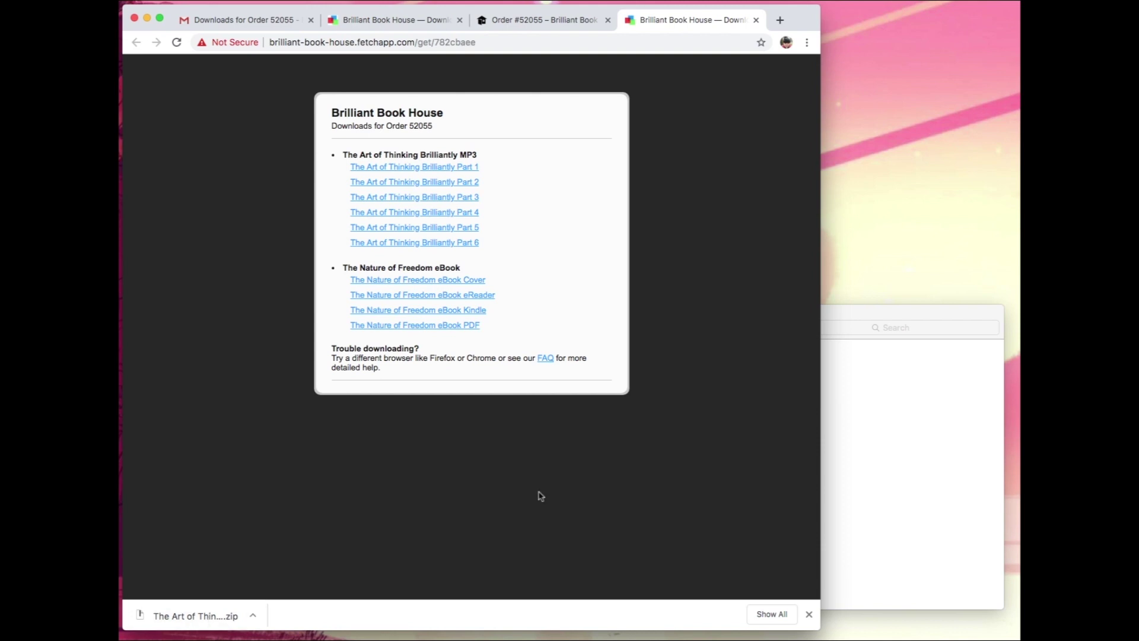
Step: Bring the Finder Downloads window with 'The Art of Thinking Brilliantly 1.zip' in front of Chrome
{"action": "left_click", "coordinate": [853, 315]}
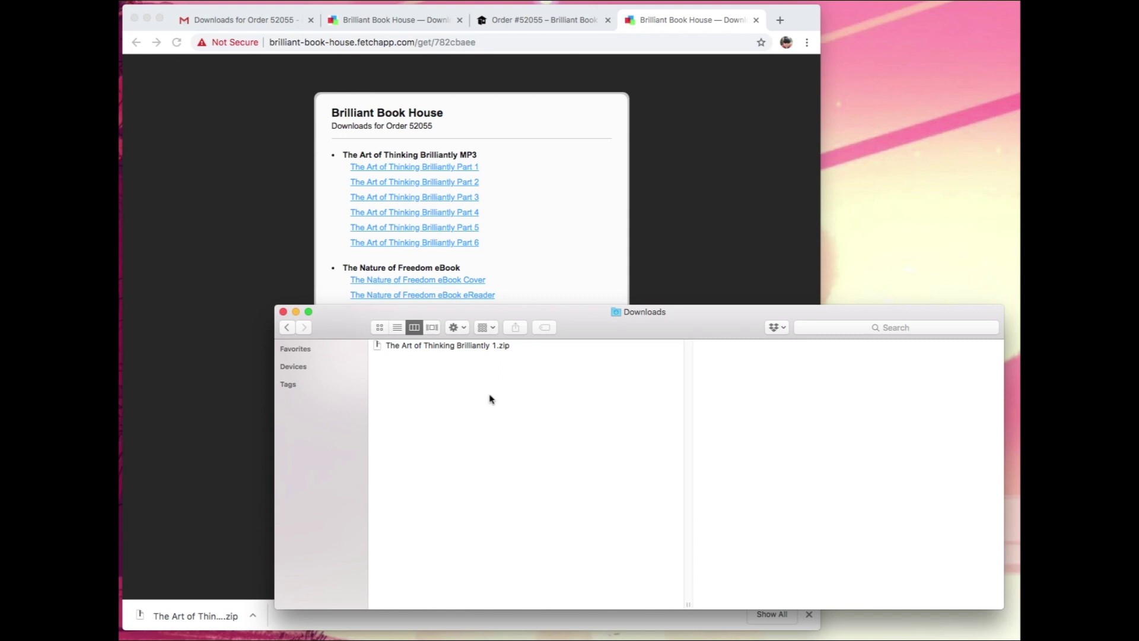
Step: Expand 'The Art of Thinking Brilliantly 1.zip' into a folder of eight MP3 tracks
{"action": "double_click", "coordinate": [455, 350]}
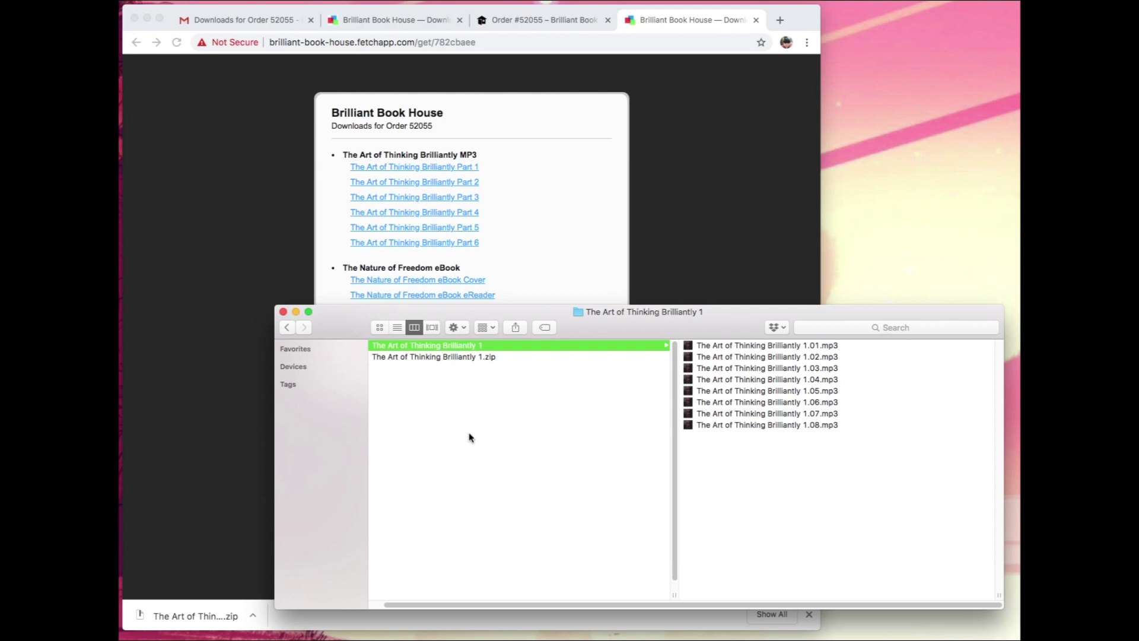
{"action": "left_click", "coordinate": [513, 366]}
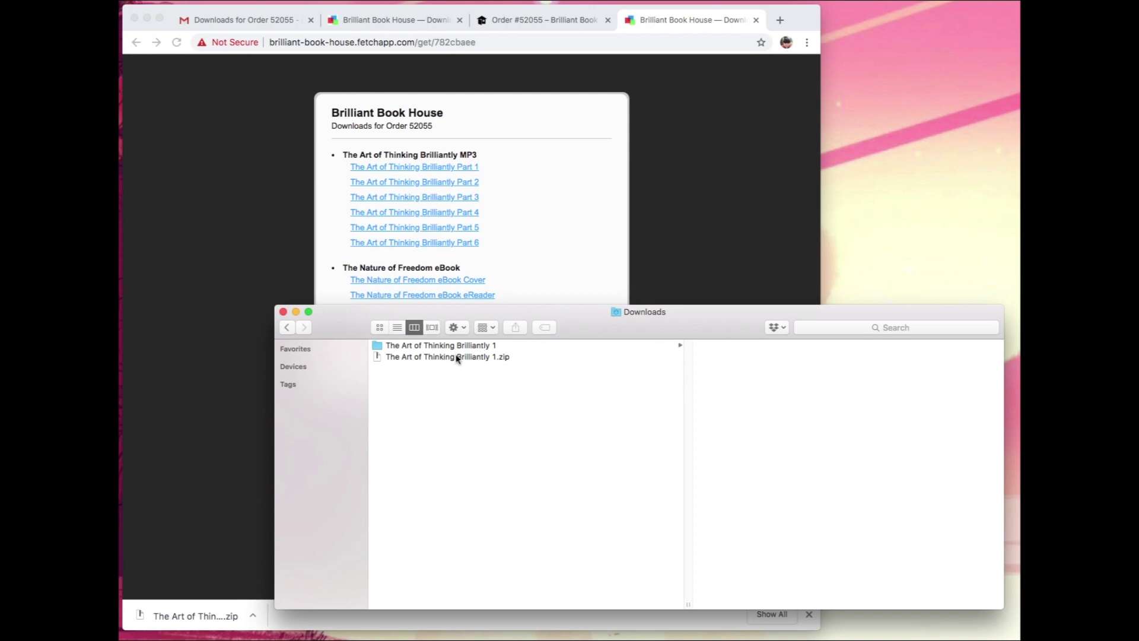
Step: View the extracted folder's eight tracks, 1.01.mp3 through 1.08.mp3, in Finder
{"action": "left_click", "coordinate": [457, 349]}
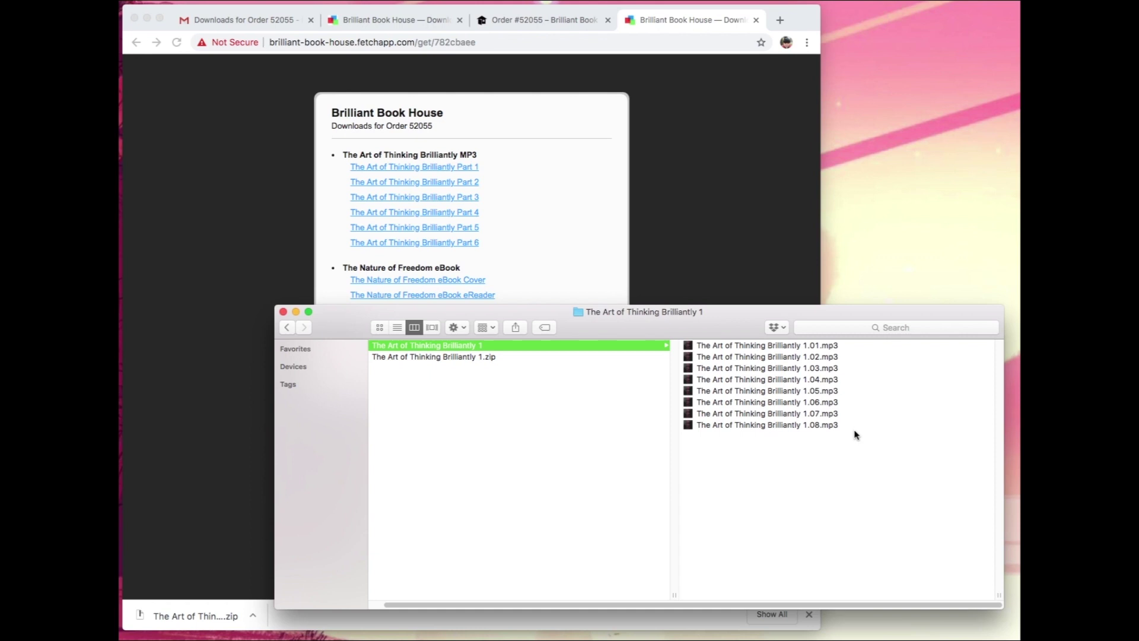
{"action": "left_click_drag", "start_coordinate": [875, 490], "coordinate": [772, 346]}
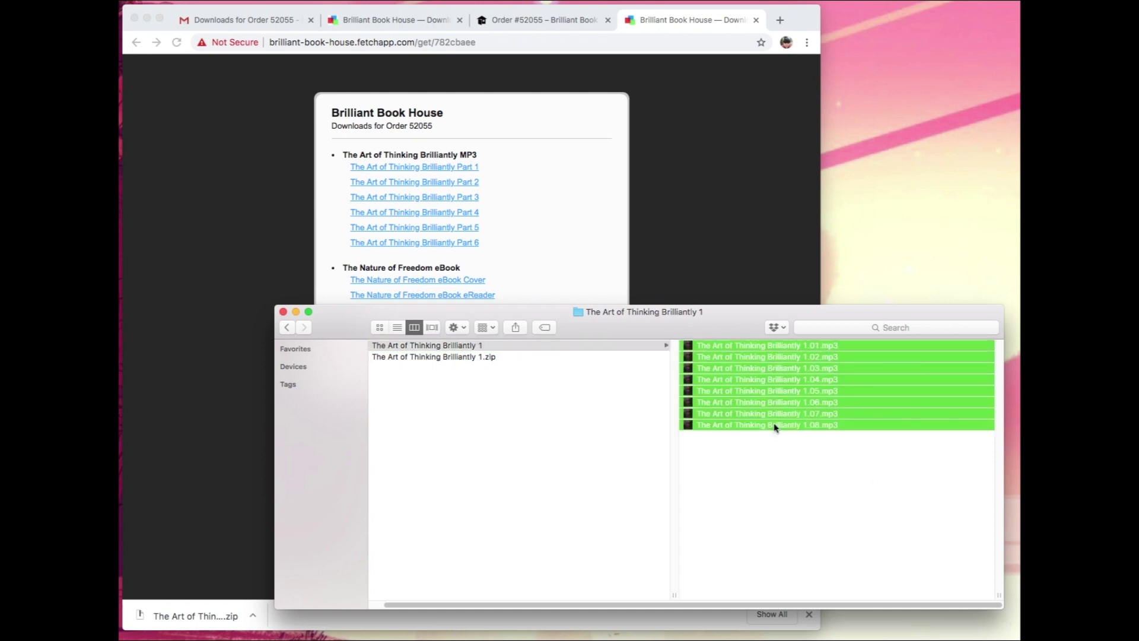
{"action": "left_click", "coordinate": [789, 462]}
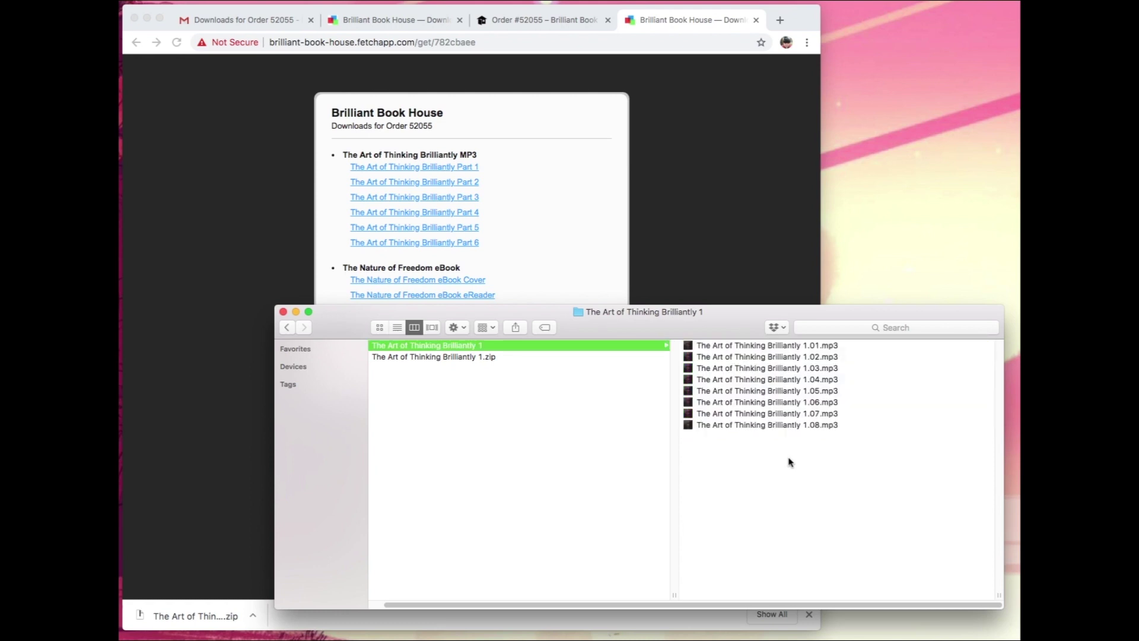